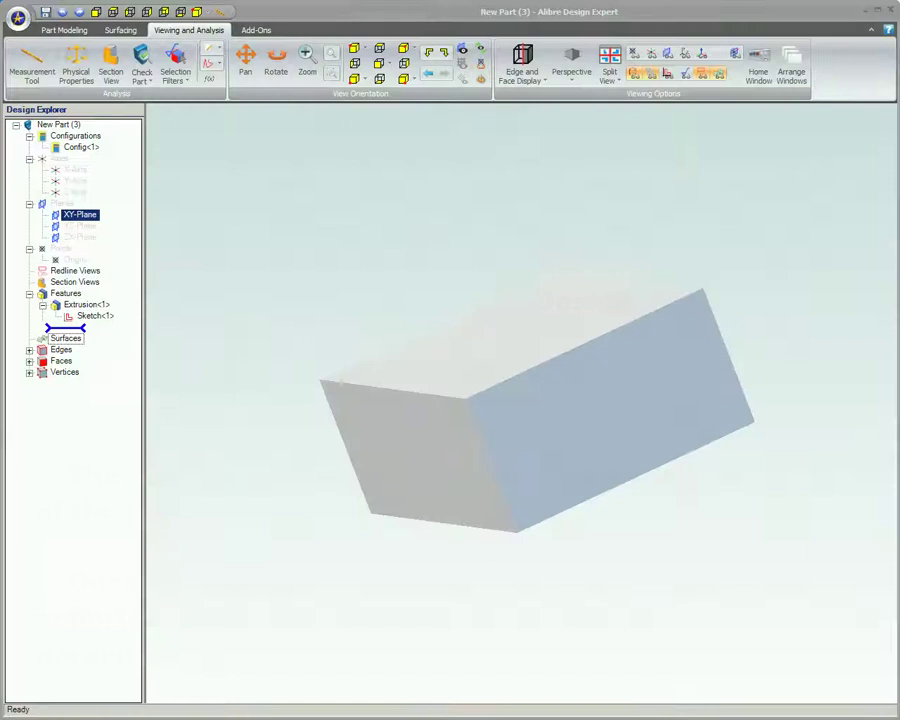
# - Import Arc Surface.sat as a surface through the block with Face Processing set to None
pyautogui.click(128, 33)
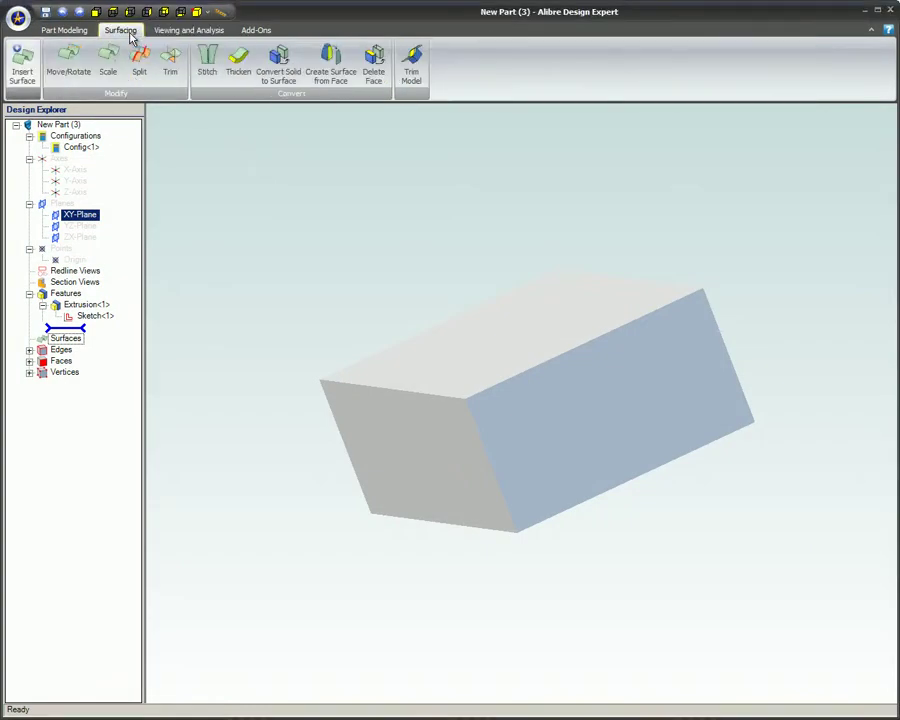
pyautogui.click(34, 80)
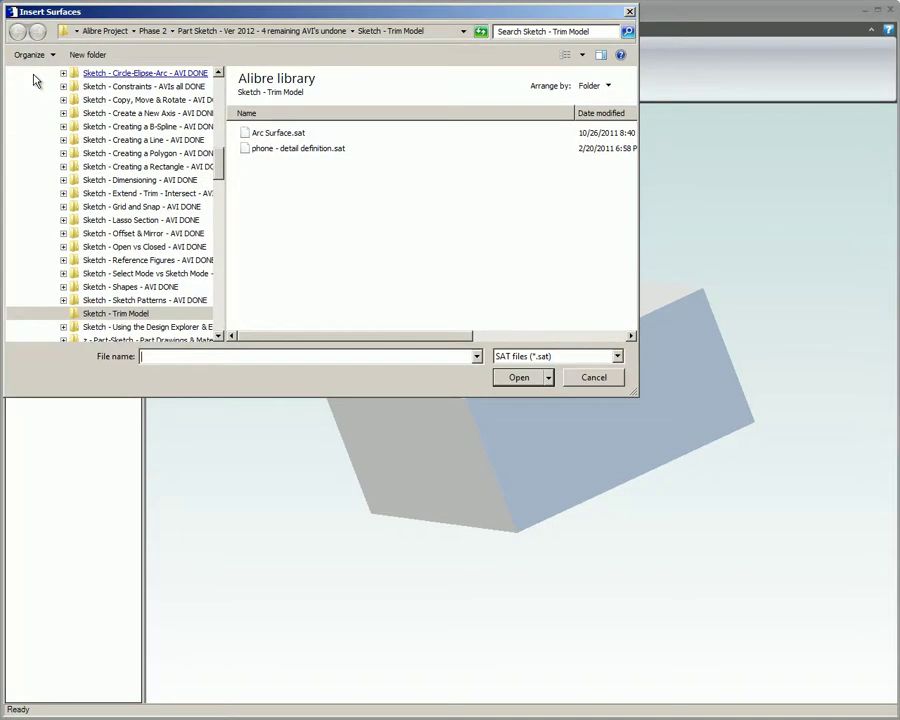
pyautogui.click(283, 136)
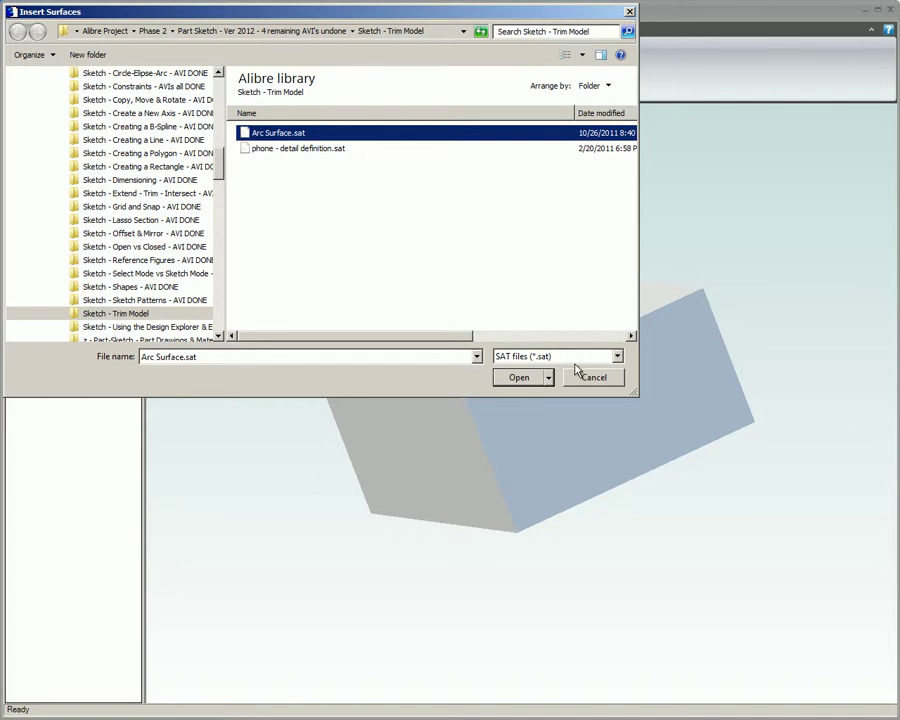
pyautogui.click(523, 377)
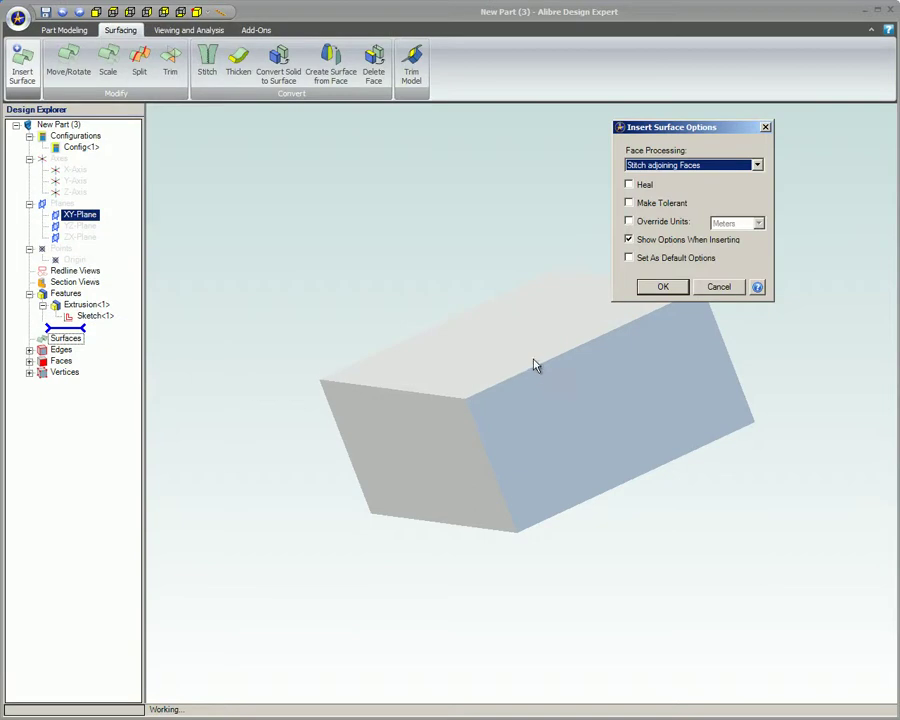
pyautogui.click(757, 165)
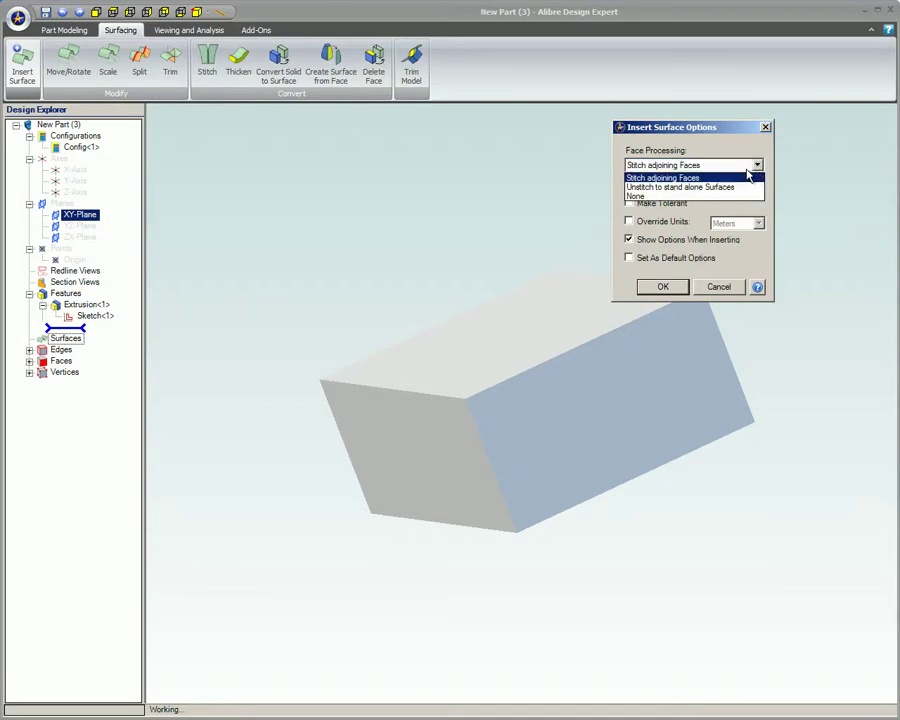
pyautogui.click(678, 196)
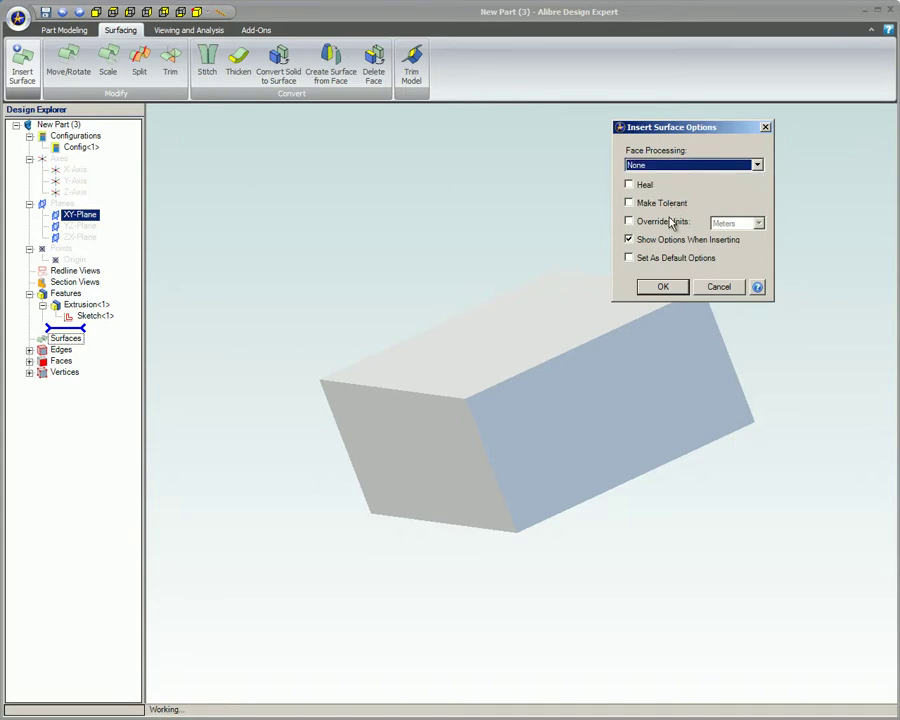
pyautogui.click(661, 287)
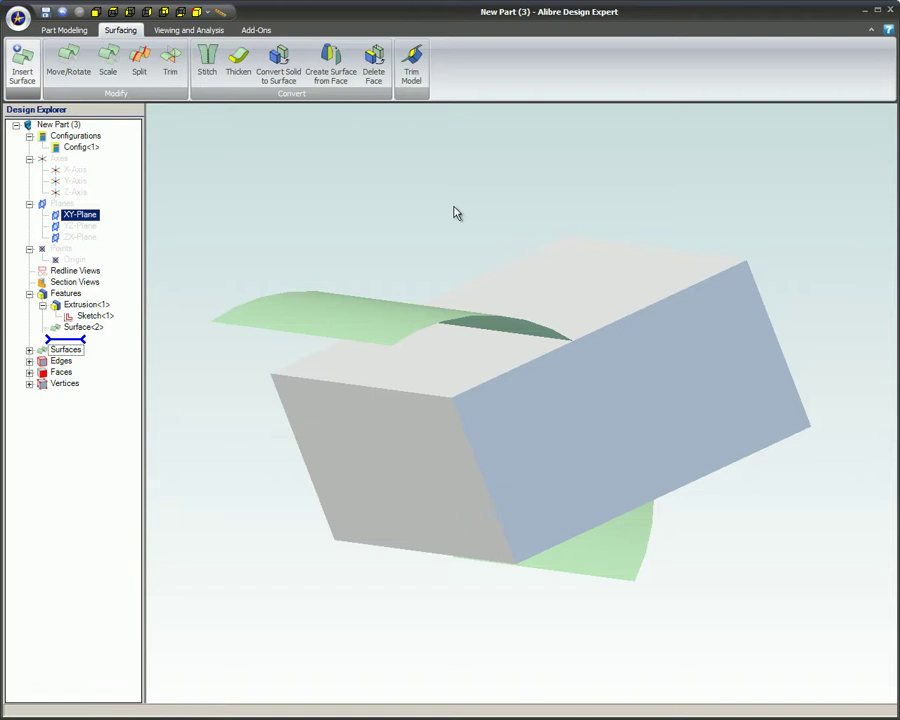
# - Trim the block with Surface<2>, picked from the Design Explorer
pyautogui.click(413, 68)
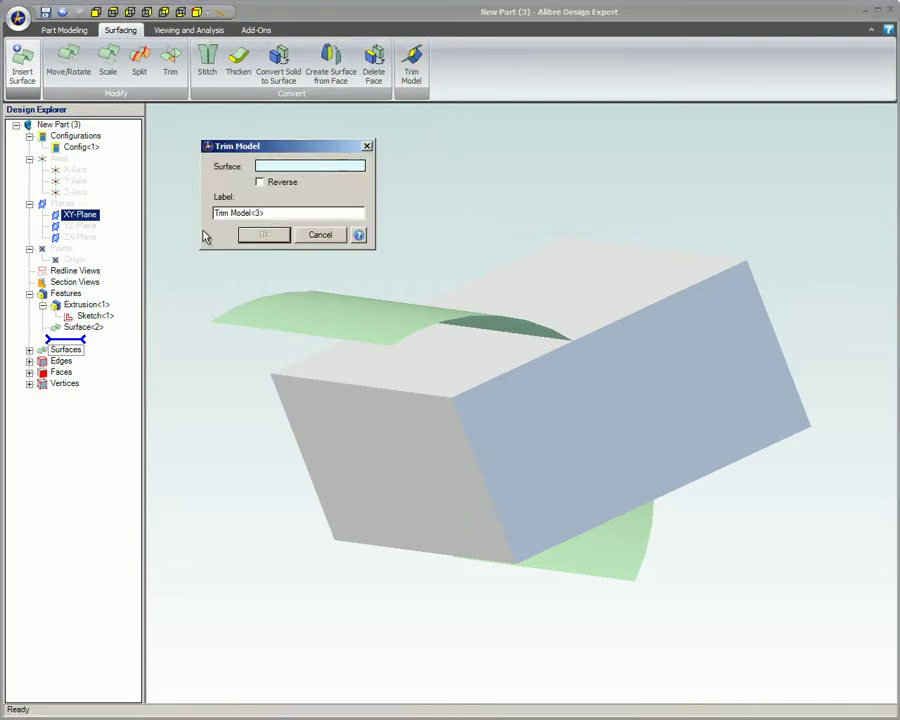
pyautogui.click(77, 354)
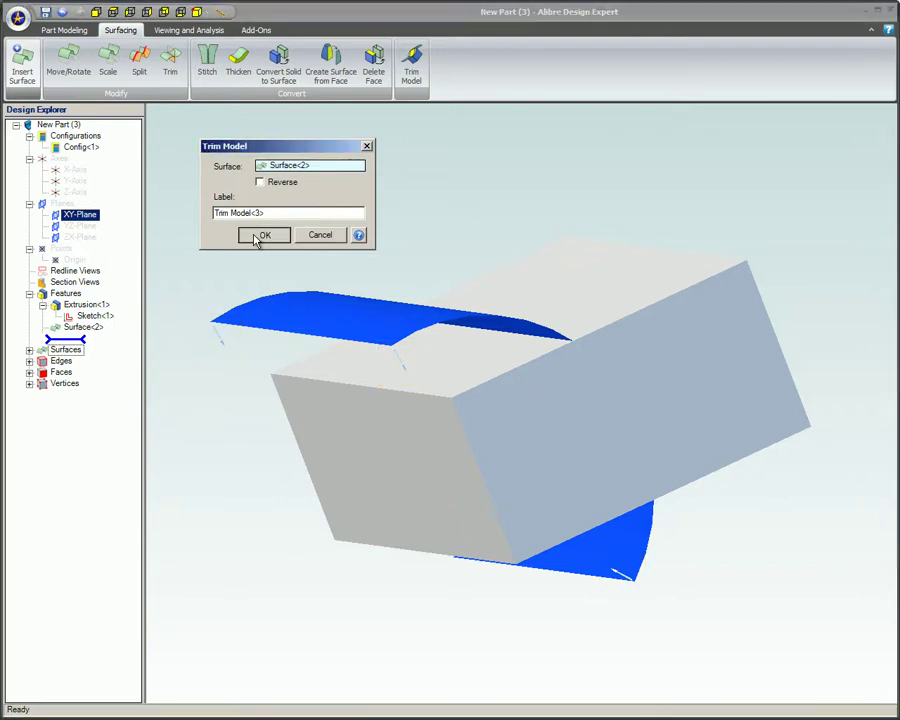
pyautogui.click(262, 235)
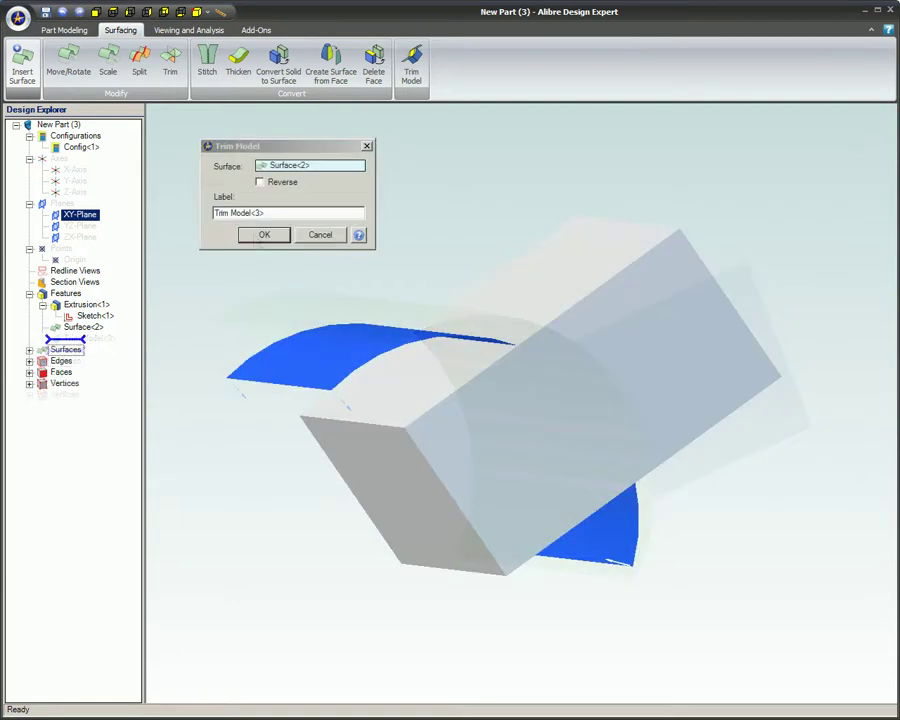
# - Turn on Reverse in the trim so the block portion beneath the arc is kept
pyautogui.click(259, 182)
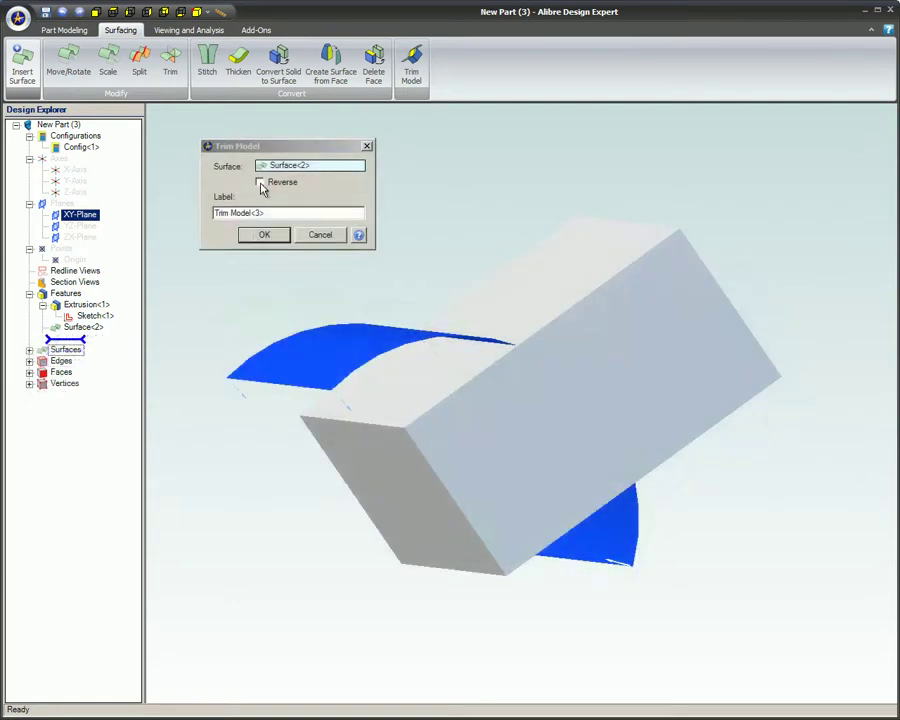
pyautogui.click(265, 235)
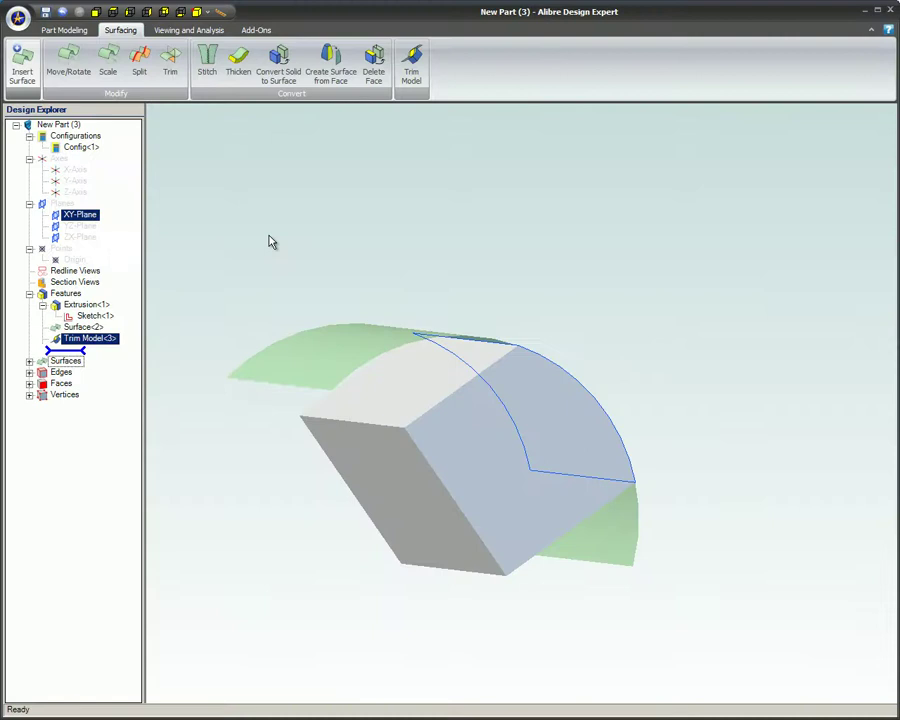
# - Orbit the trimmed block and hide the surface bodies from view
pyautogui.moveTo(269, 242); pyautogui.dragTo(519, 235, button='right')
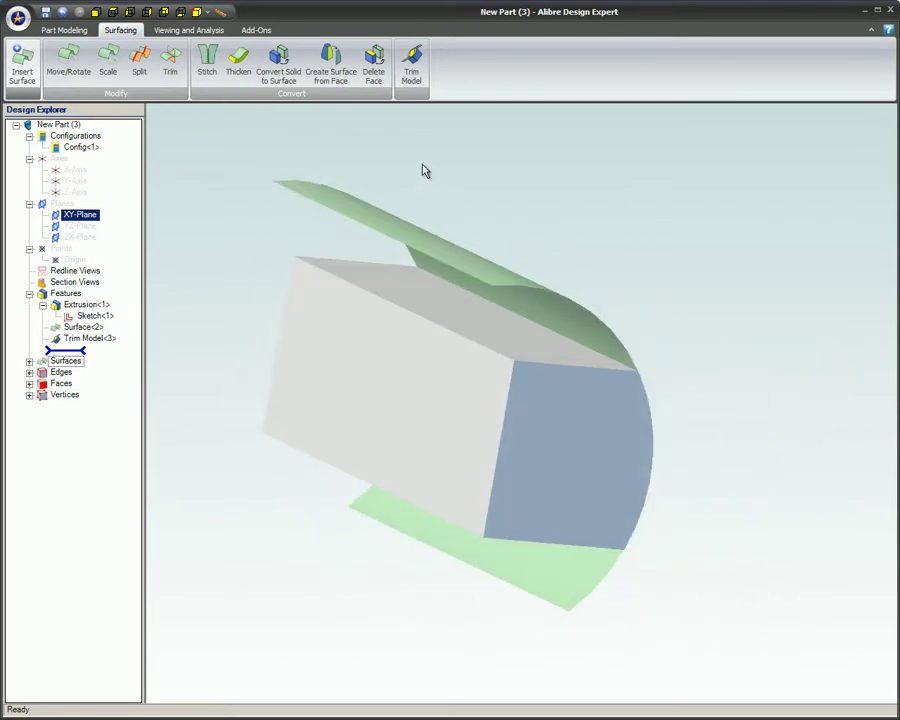
pyautogui.click(199, 32)
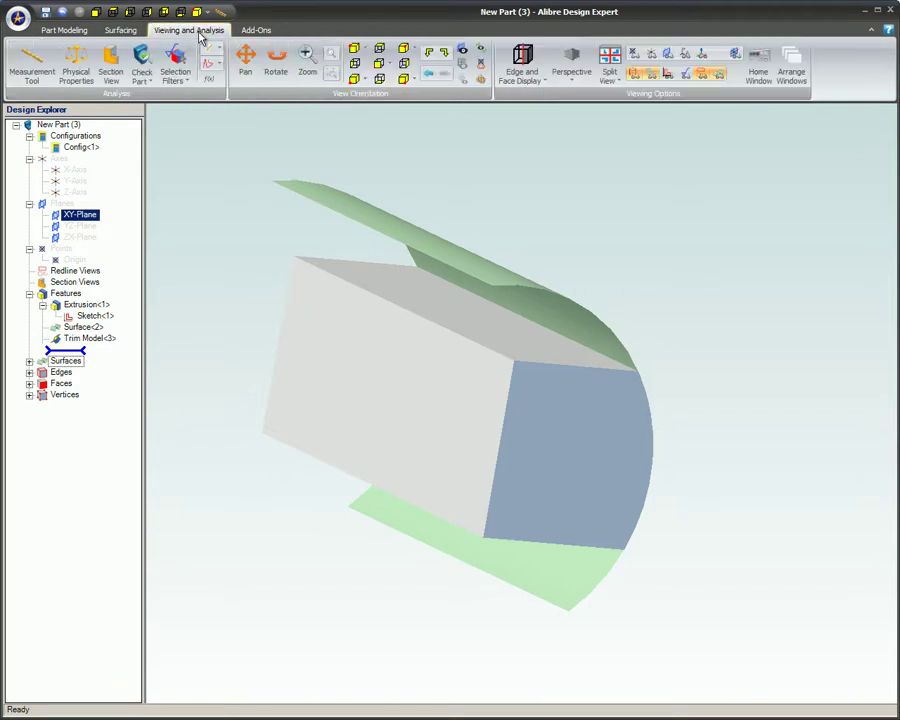
pyautogui.click(719, 77)
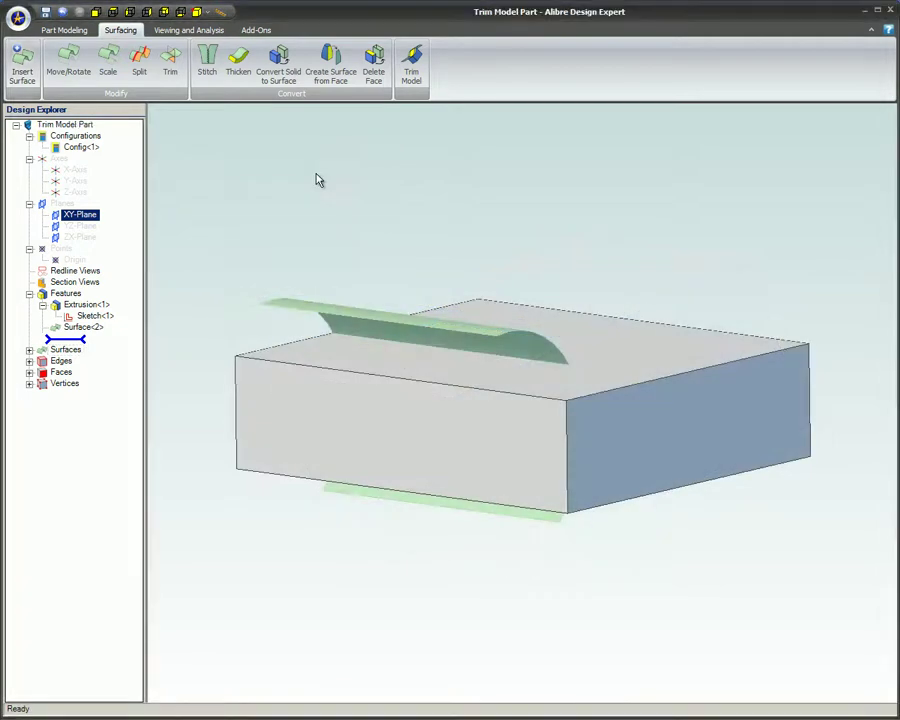
# - Try trimming the Trim Model Part block with its curved surface, which produces an INCONS_FACE error
pyautogui.click(411, 62)
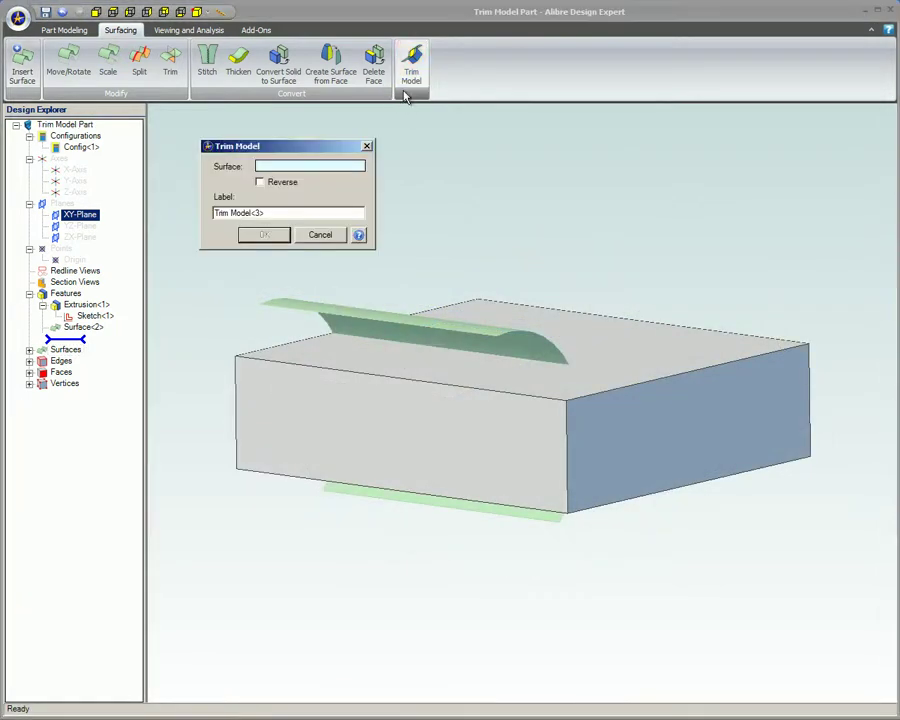
pyautogui.click(300, 304)
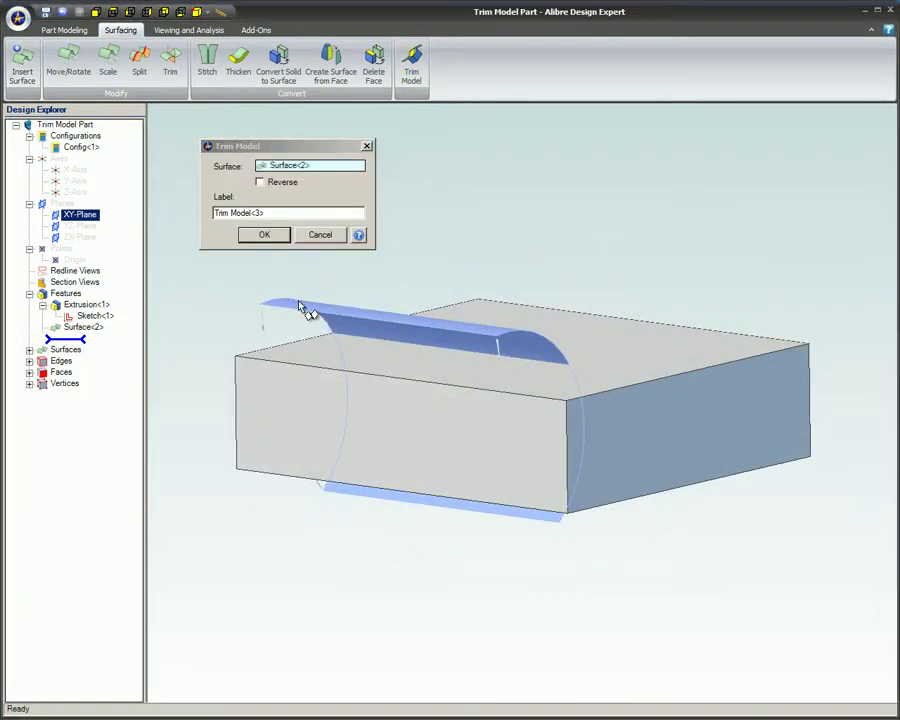
pyautogui.click(265, 235)
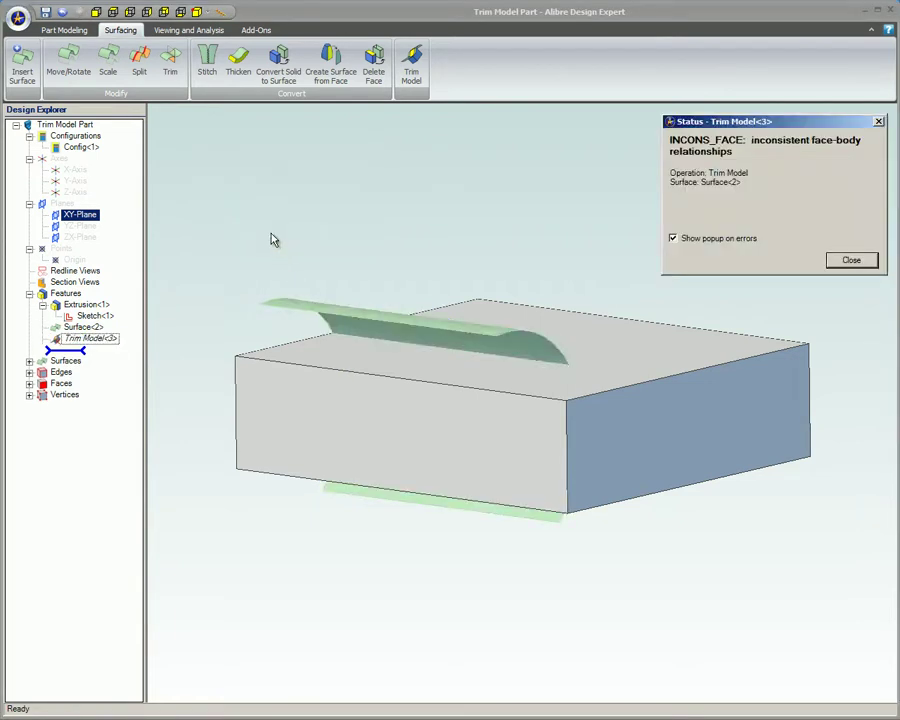
# - Undo the failed trim, then retrim the block with the arc surface picked in the viewport
pyautogui.hotkey('ctrl', 'z')
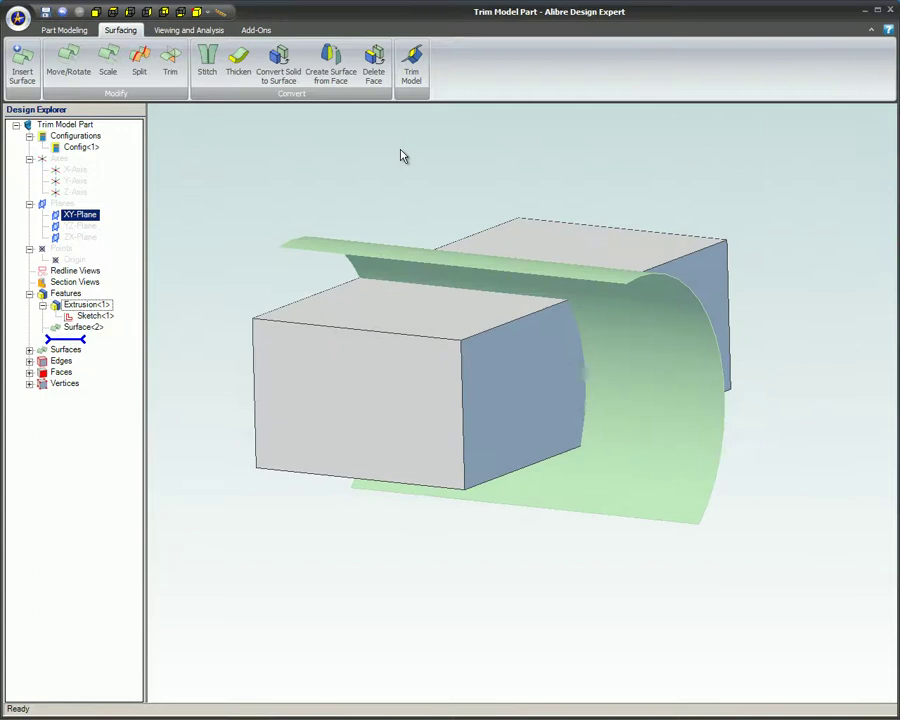
pyautogui.click(411, 62)
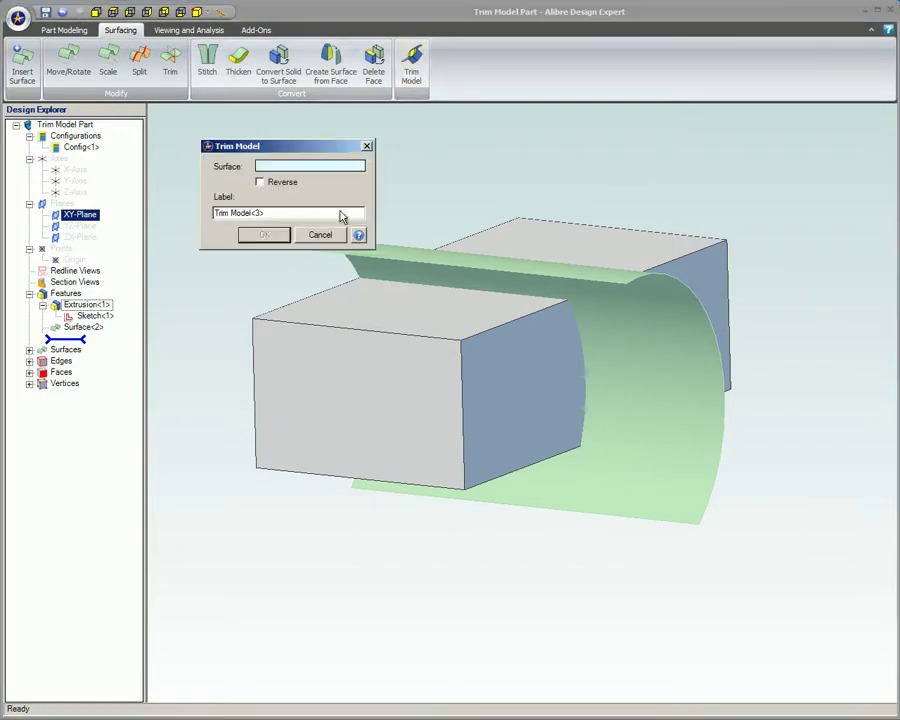
pyautogui.click(379, 262)
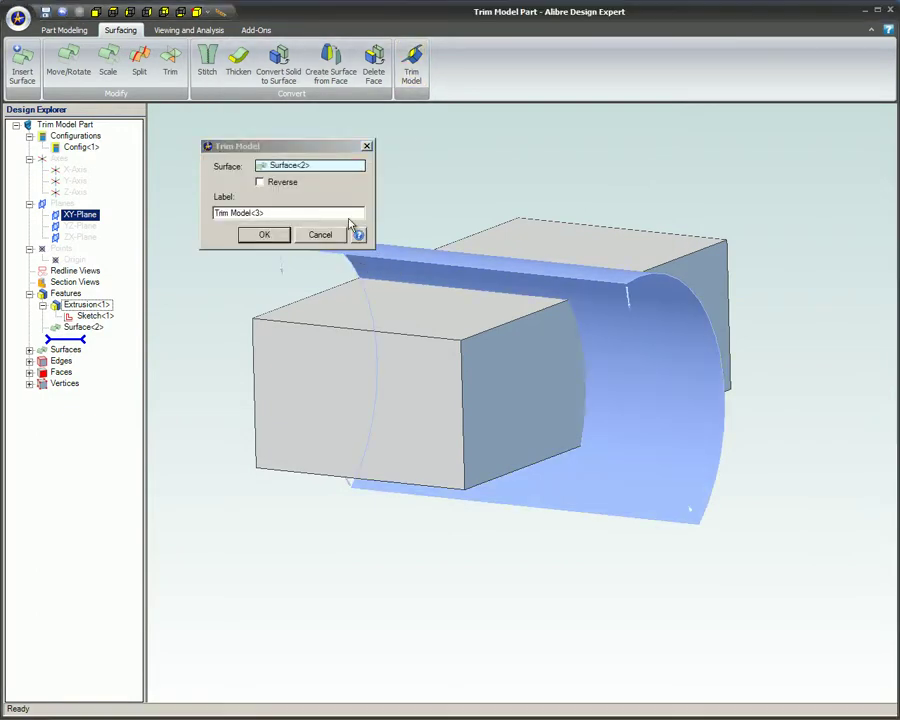
pyautogui.click(265, 235)
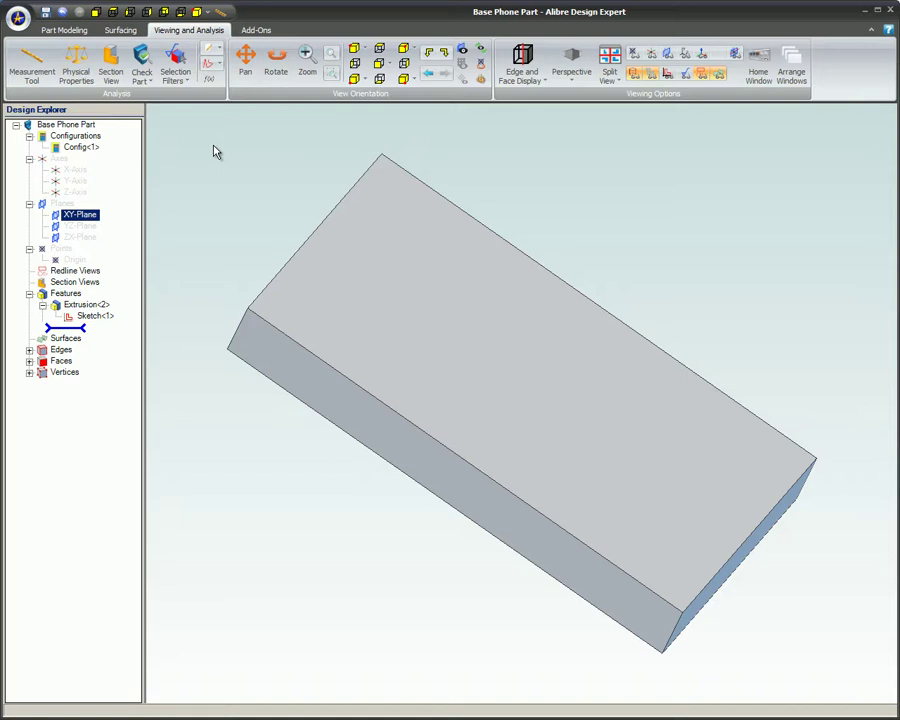
# - Import phone - detail definition.sat as a surface with healing turned on
pyautogui.click(124, 33)
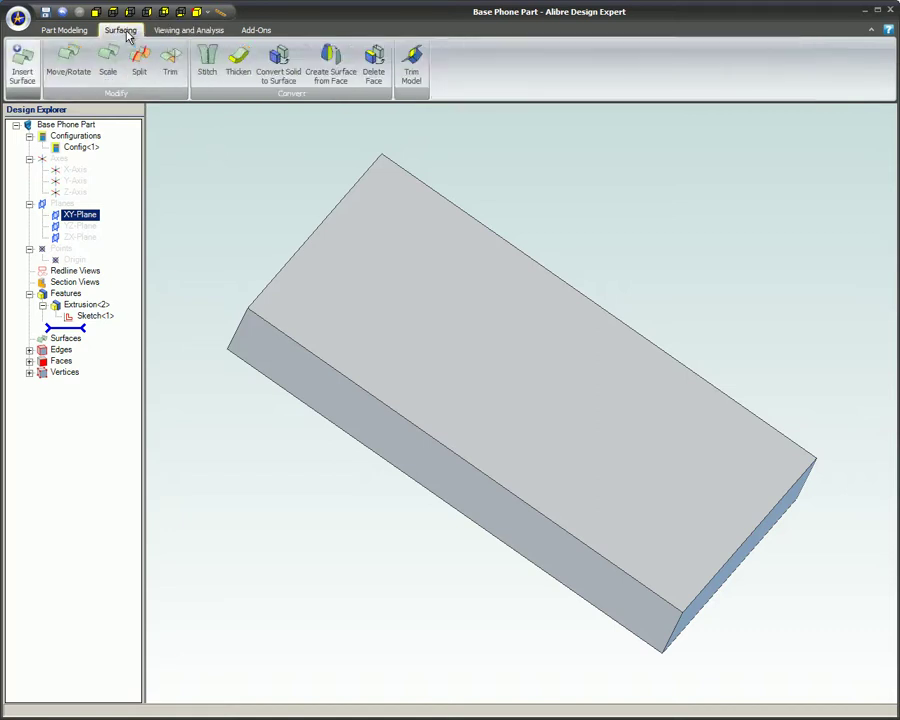
pyautogui.click(27, 62)
pyautogui.click(277, 152)
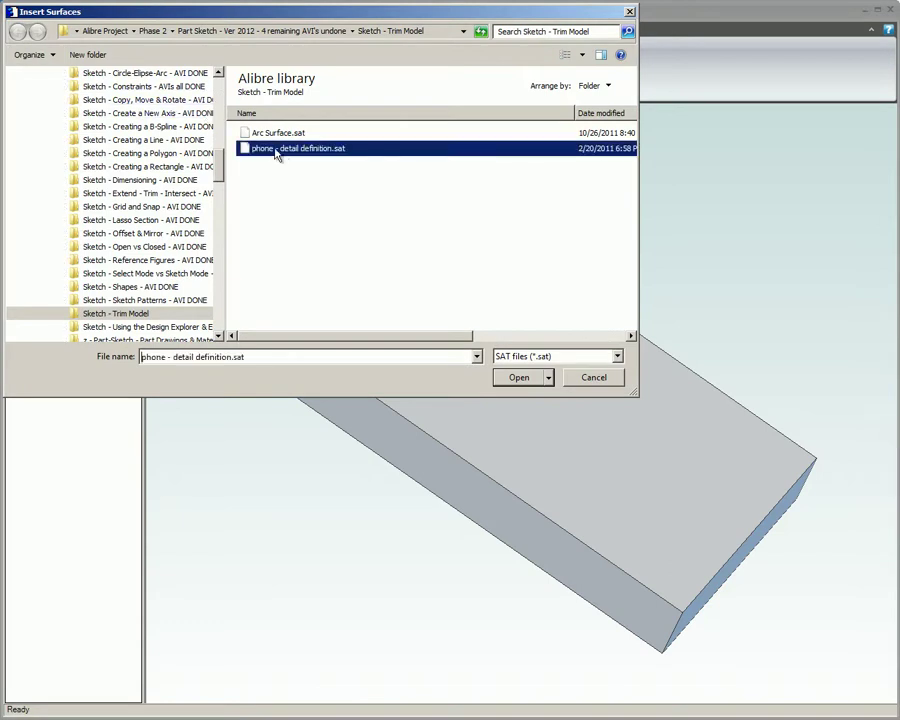
pyautogui.click(519, 379)
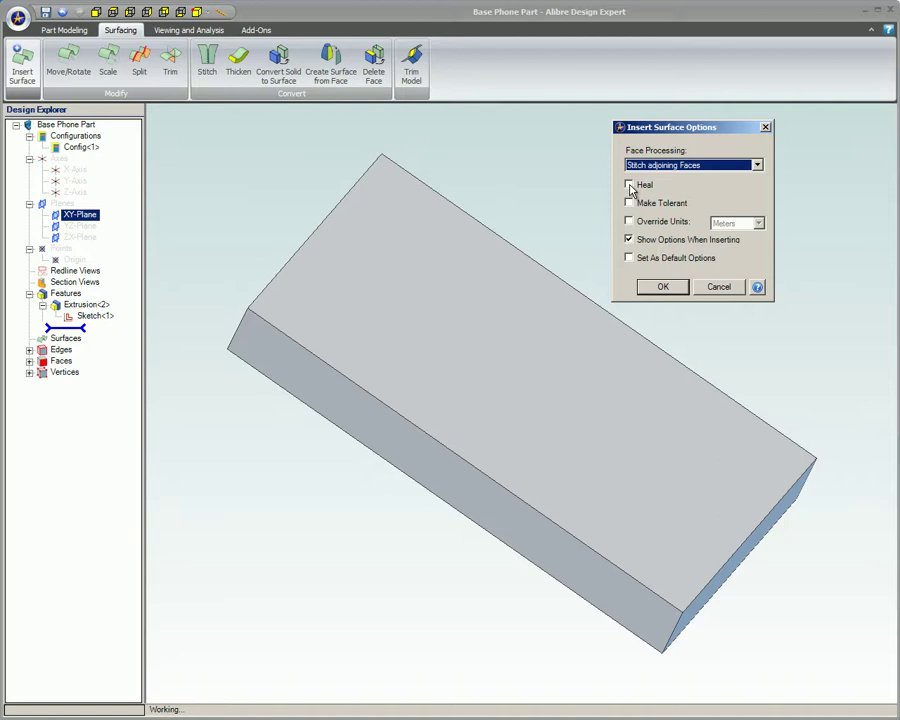
pyautogui.click(629, 186)
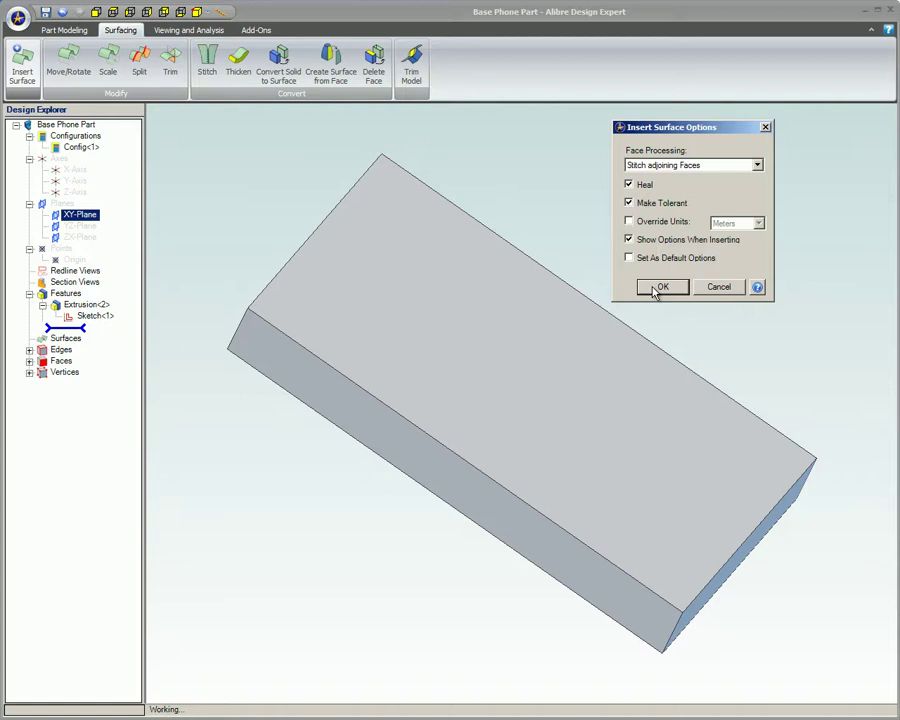
pyautogui.click(660, 287)
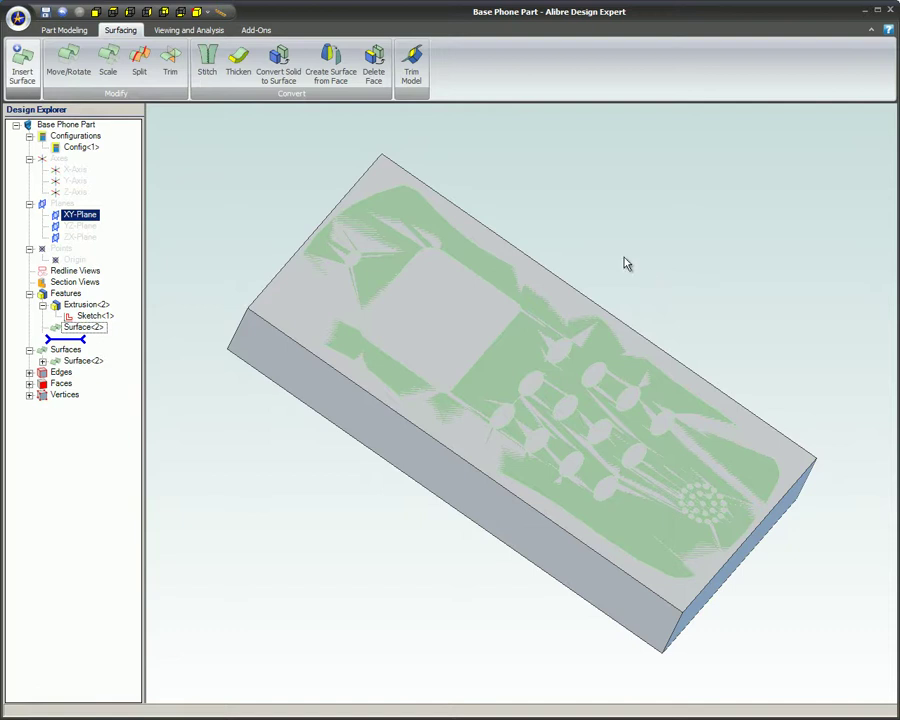
# - Trim the block with the imported Surface<2> chosen from the Design Explorer
pyautogui.click(410, 70)
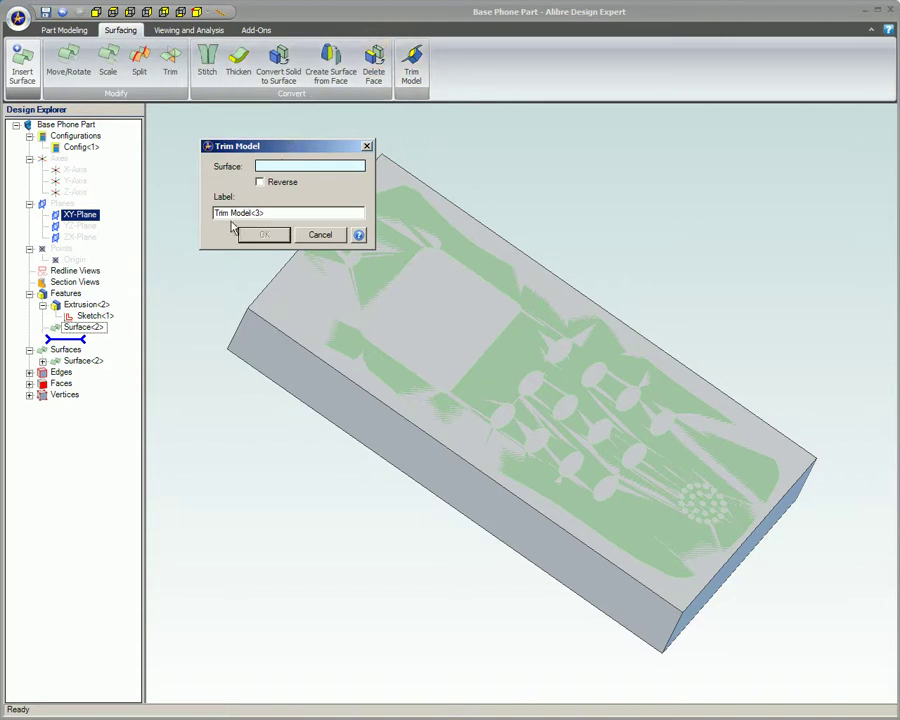
pyautogui.click(77, 362)
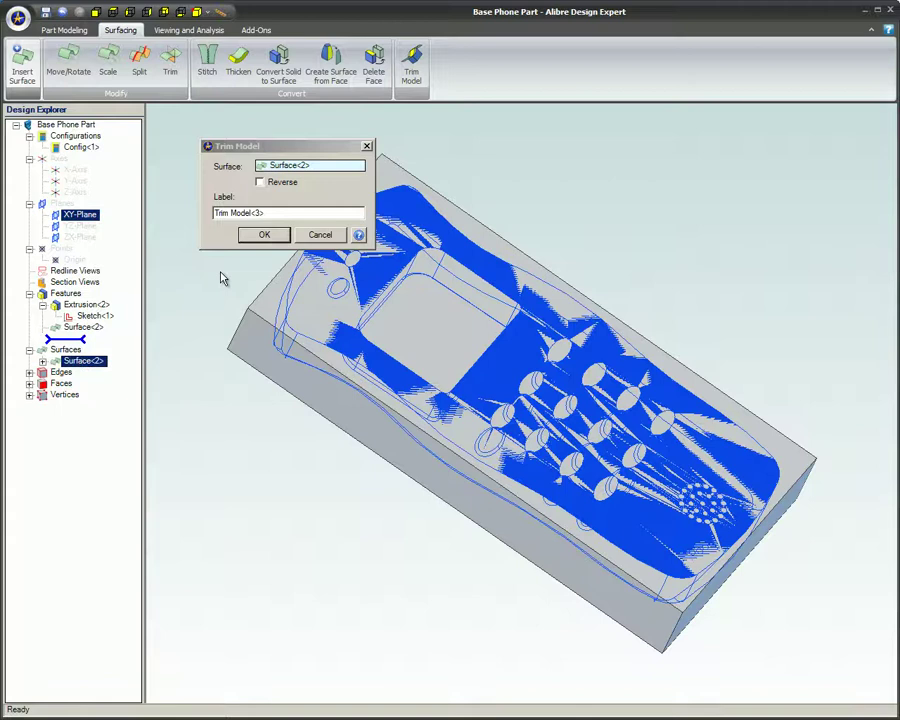
pyautogui.click(265, 237)
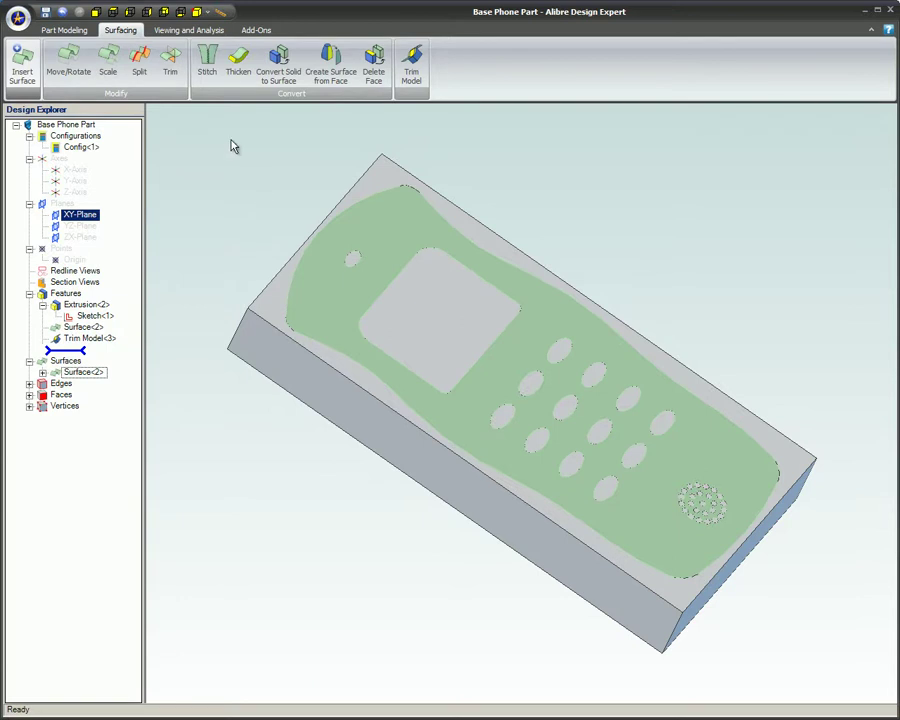
# - Hide the surface to reveal the phone-shaped pocket, then bring up the options for Trim Model<3>
pyautogui.click(196, 31)
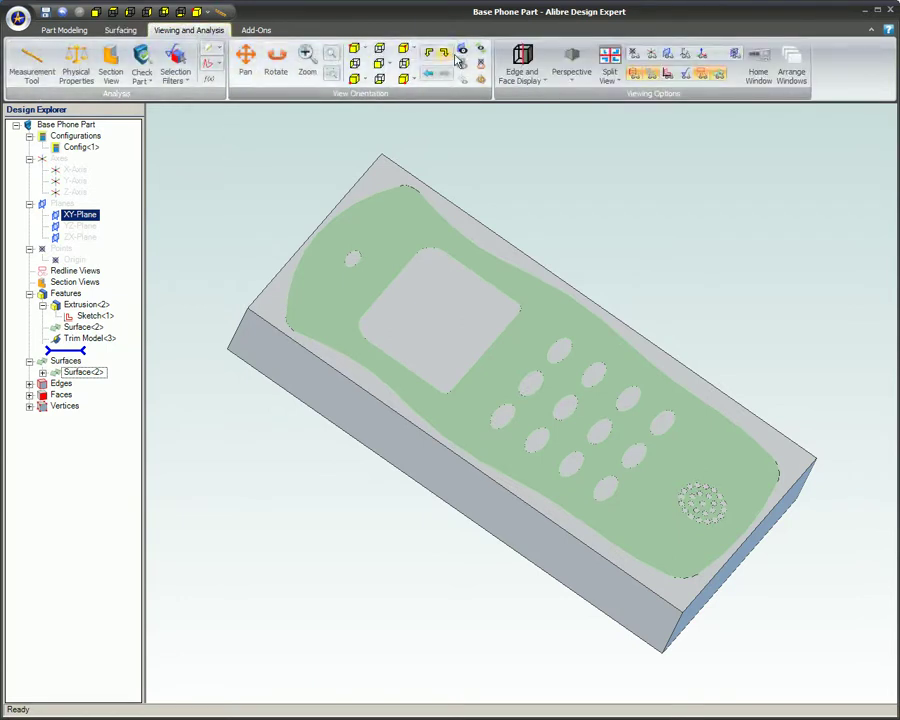
pyautogui.click(715, 77)
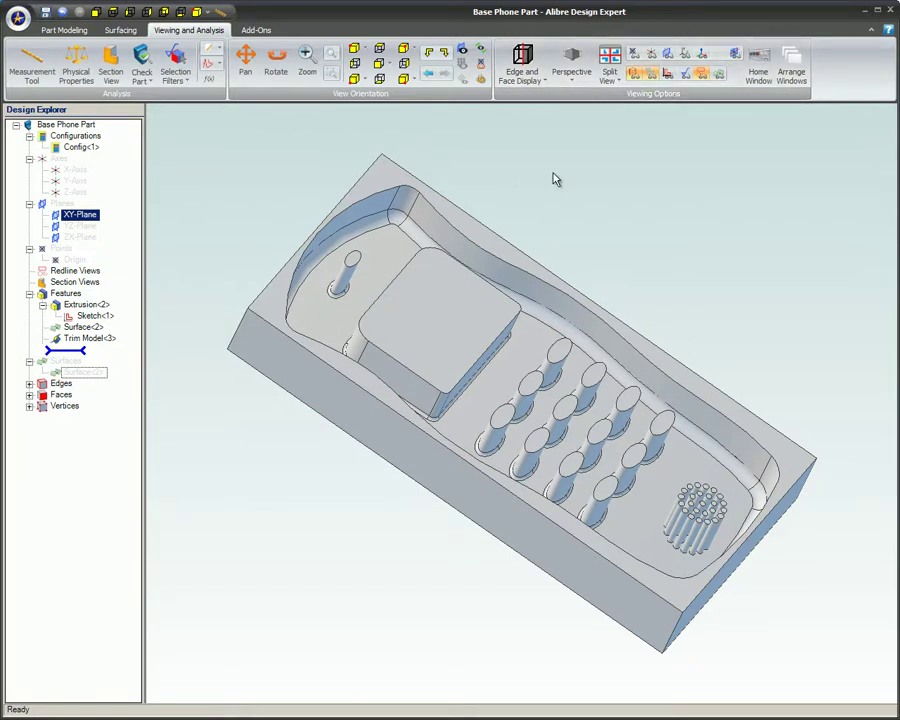
pyautogui.rightClick(95, 340)
# - Edit Trim Model<3> with Reverse on, leaving a solid phone body with keypad holes
pyautogui.click(130, 342)
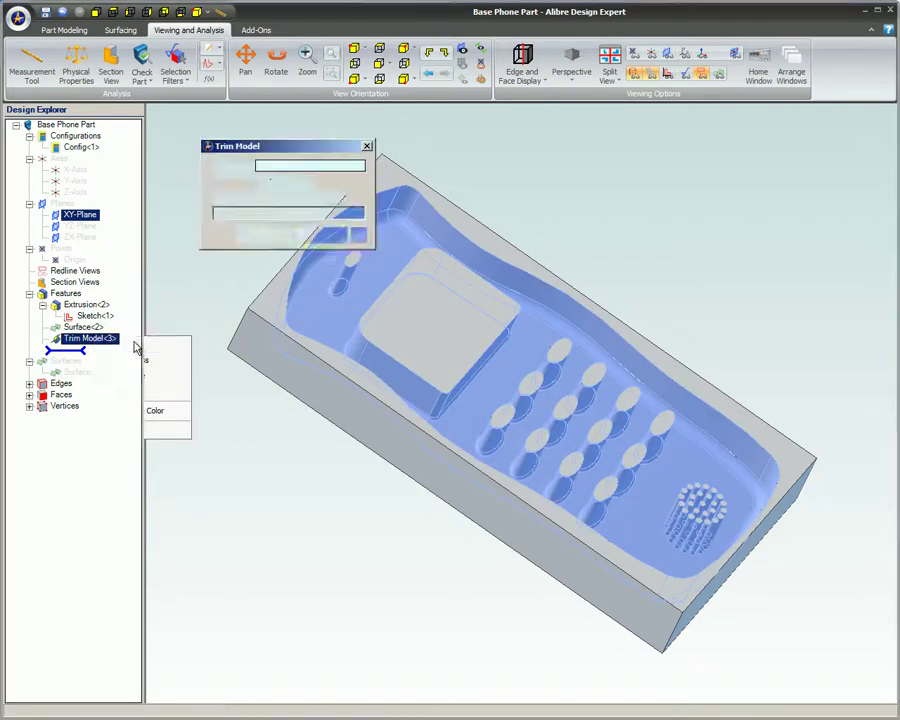
pyautogui.click(261, 184)
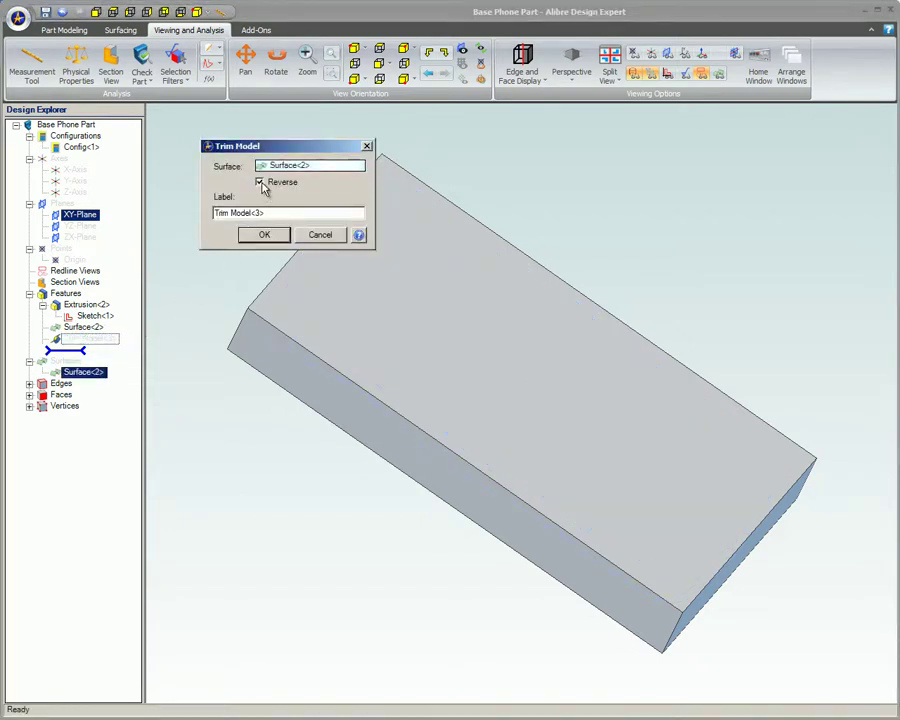
pyautogui.click(264, 235)
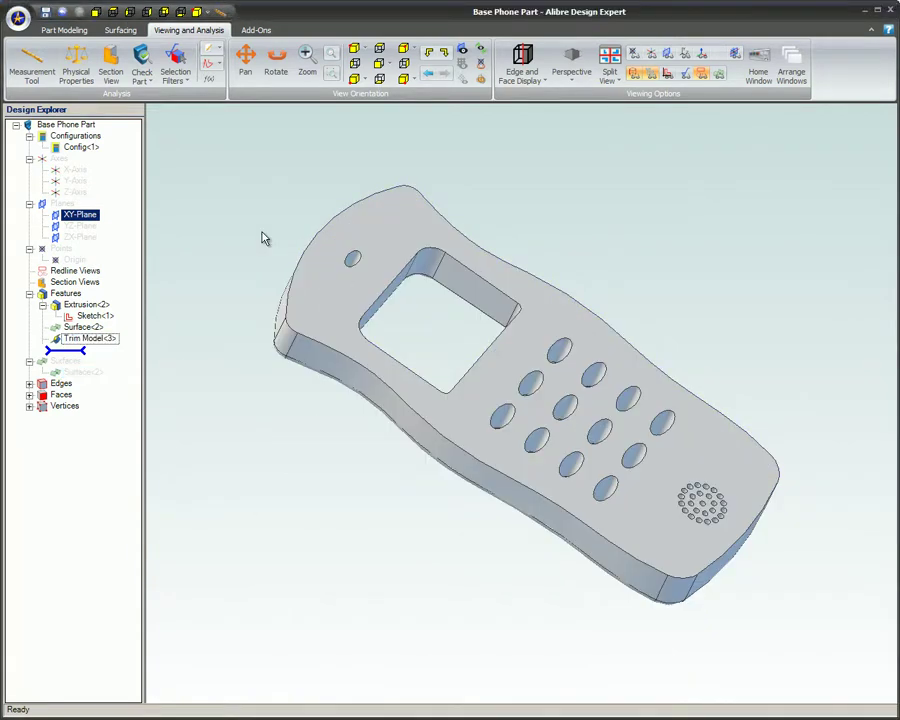